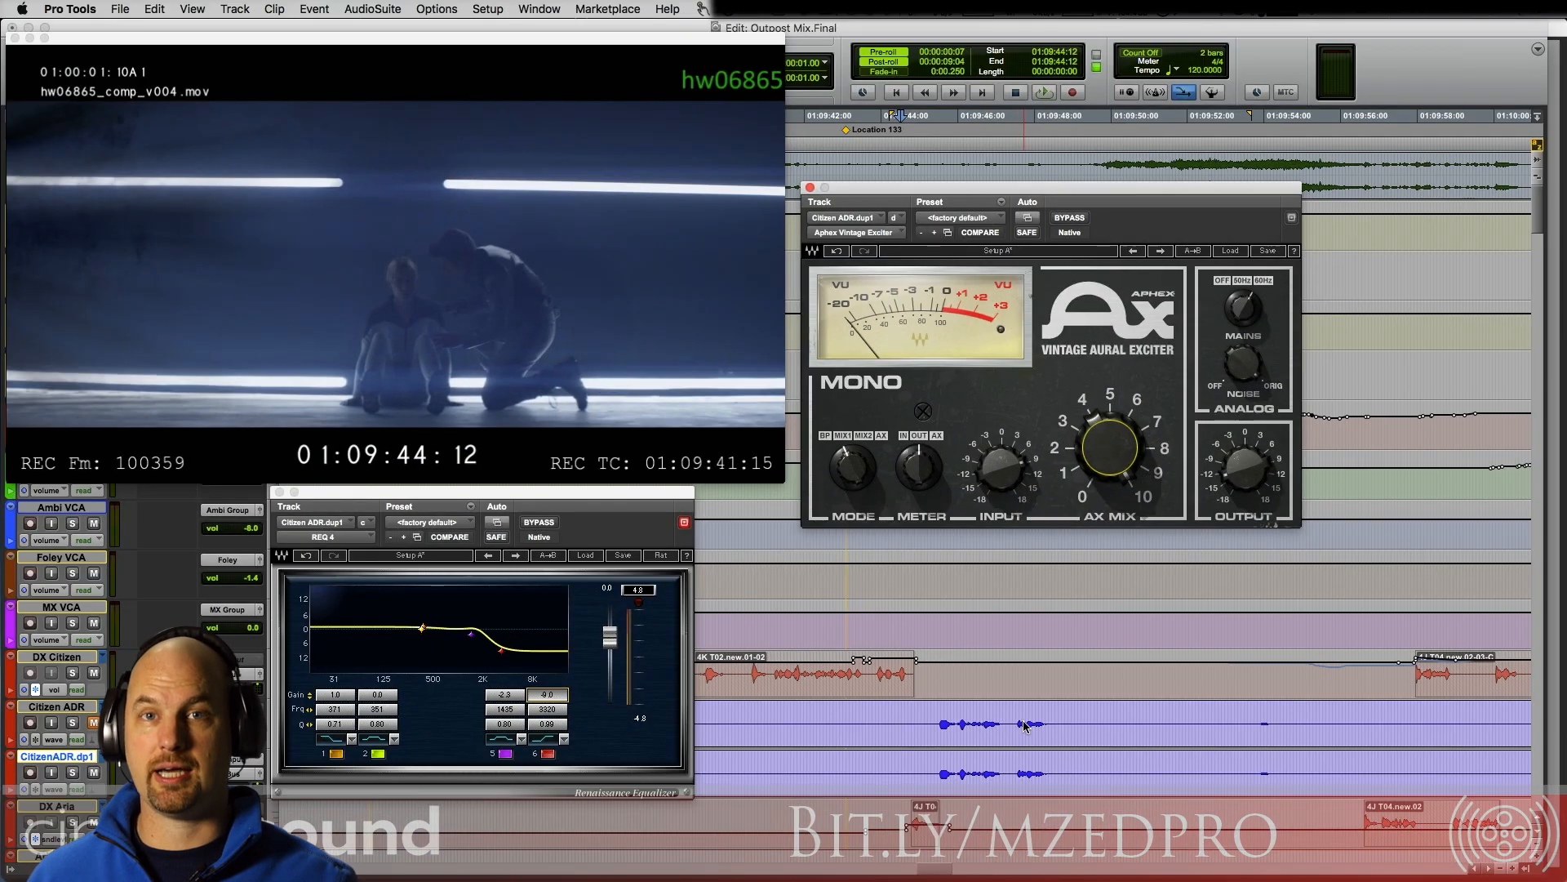
# Step: Mute the Citizen ADR track and play the scene from 01:09:40:16 to hear it with both Citizen ADR tracks muted
pyautogui.click(93, 723)
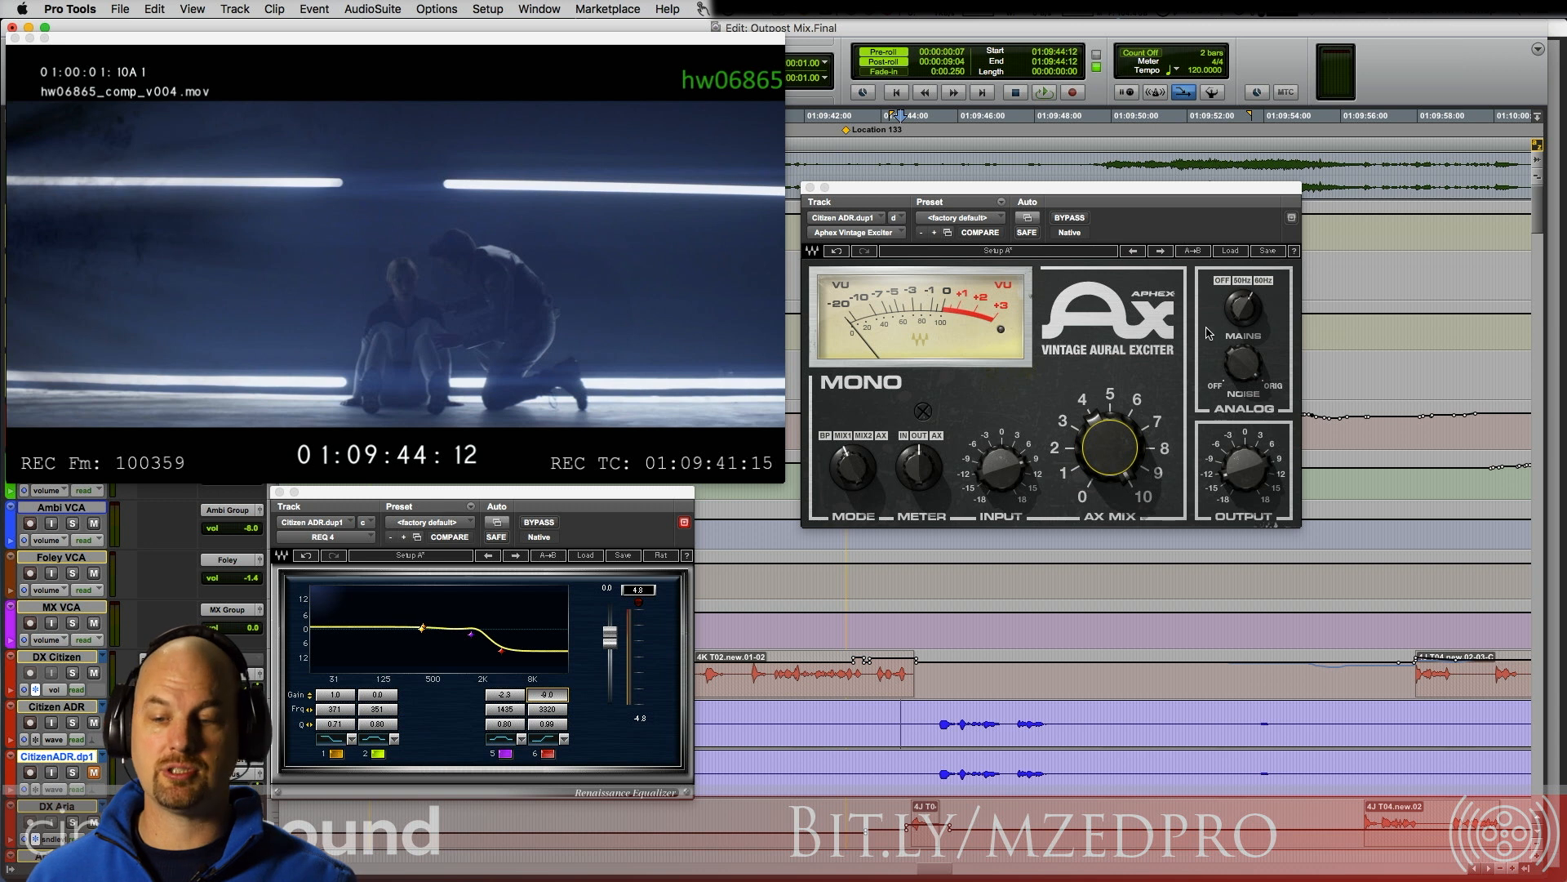
pyautogui.click(750, 723)
pyautogui.press('space')
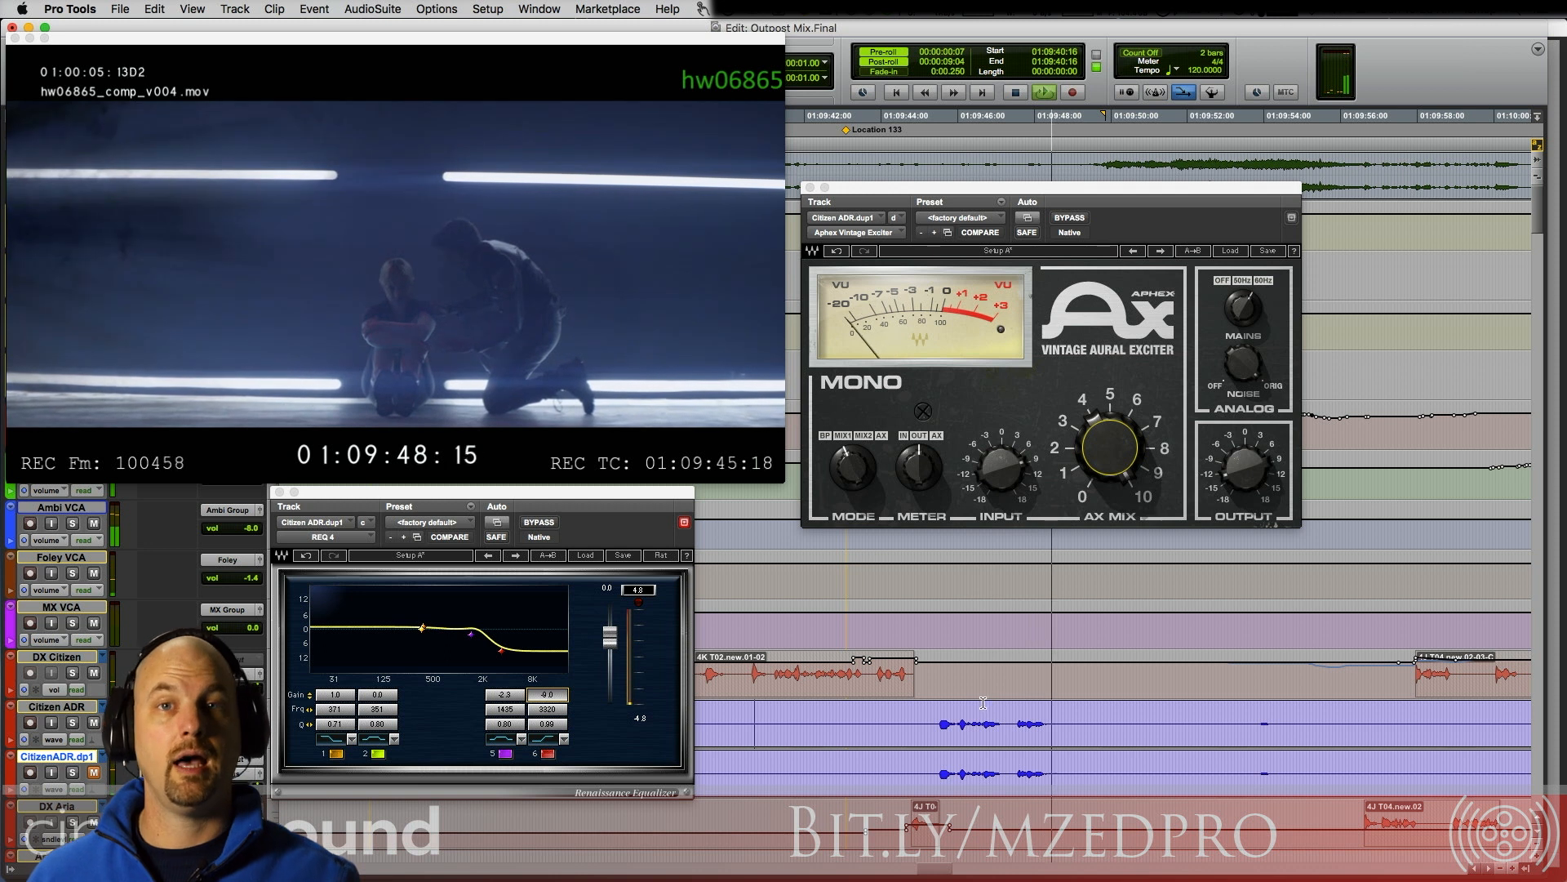
pyautogui.press('space')
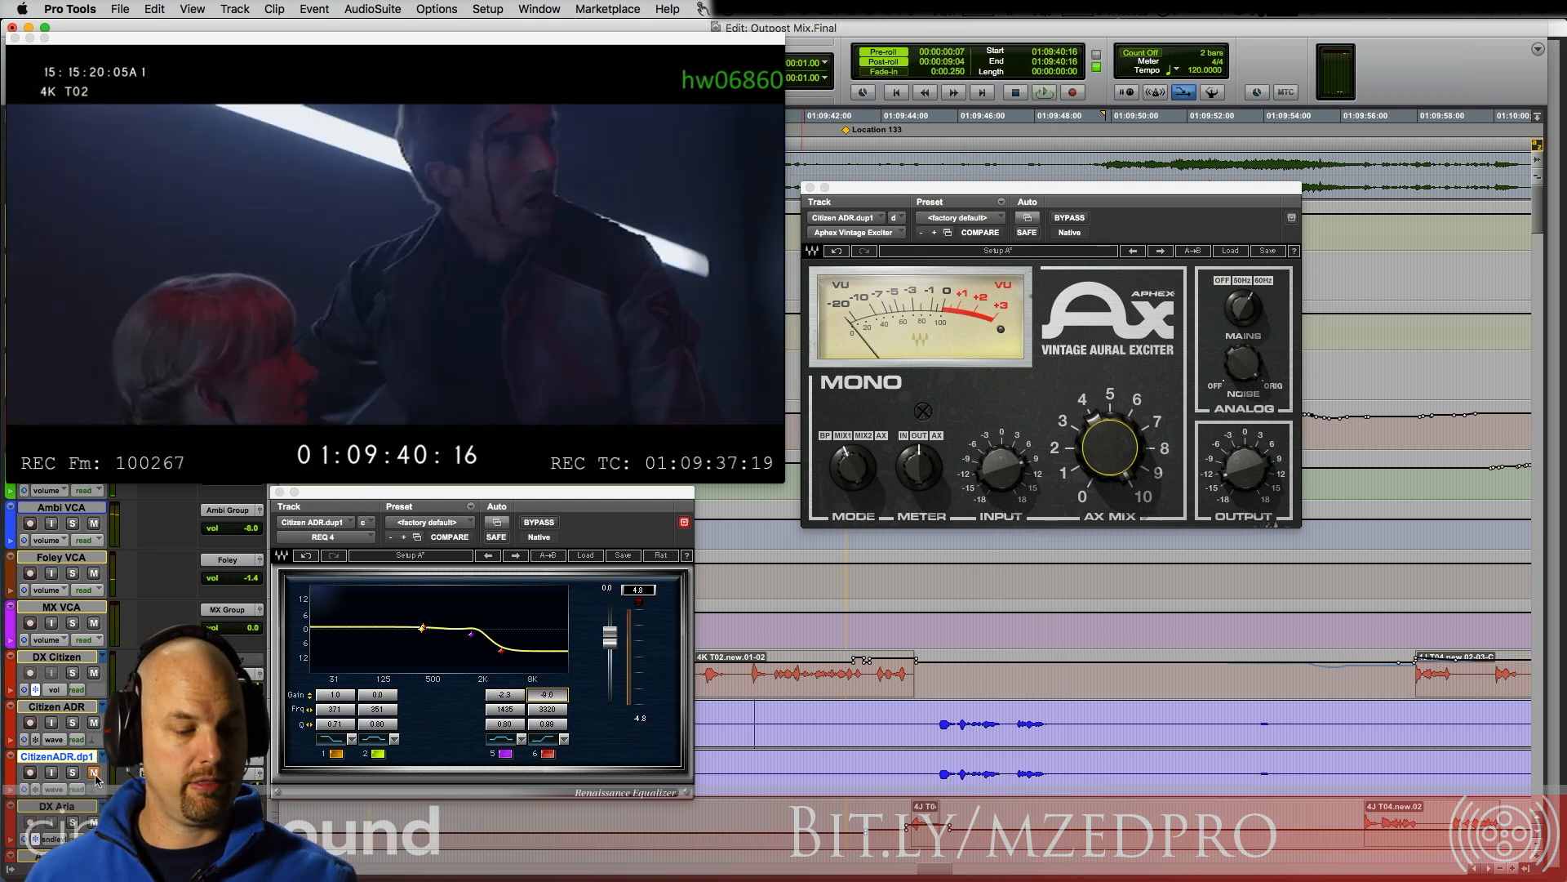
pyautogui.press('space')
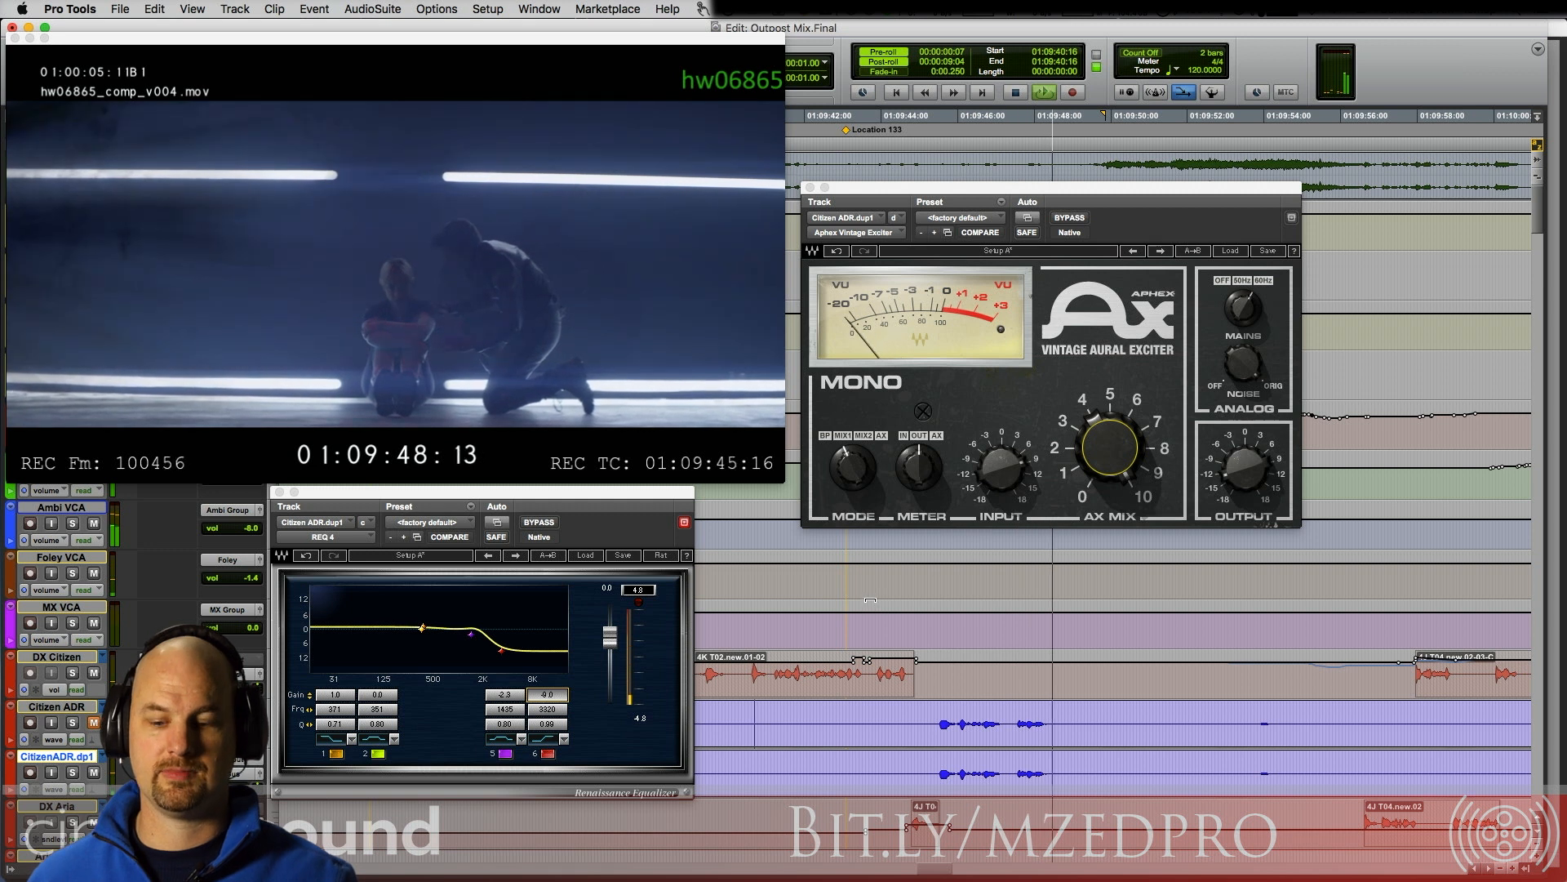
pyautogui.press('space')
# Step: Place the cursor at 01:09:44:12, unmute the Citizen ADR track and play the line from there
pyautogui.click(901, 716)
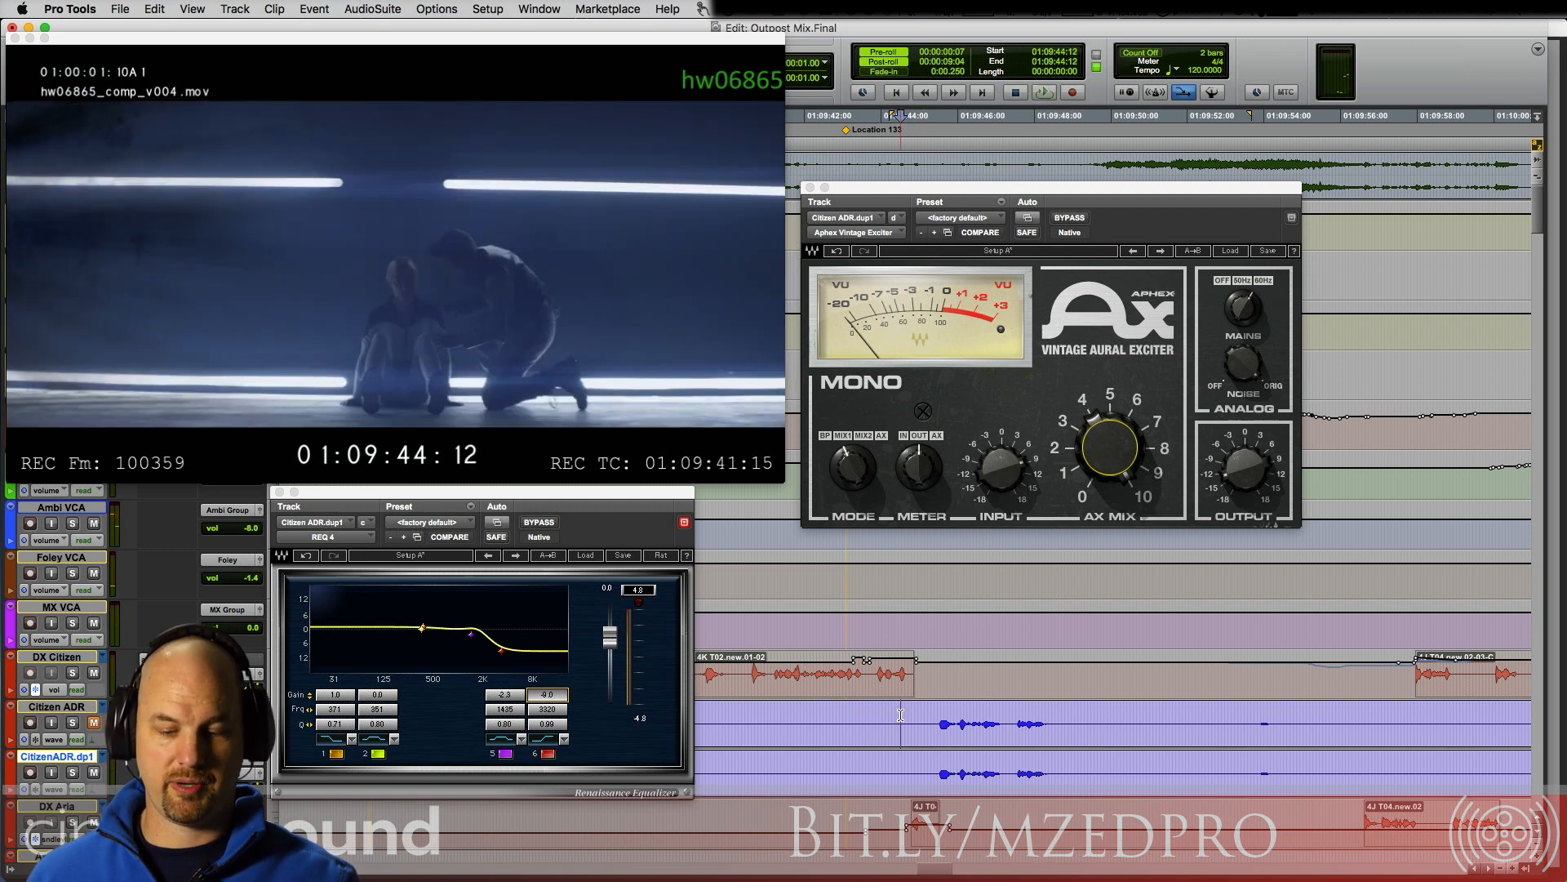
pyautogui.click(95, 724)
pyautogui.press('space')
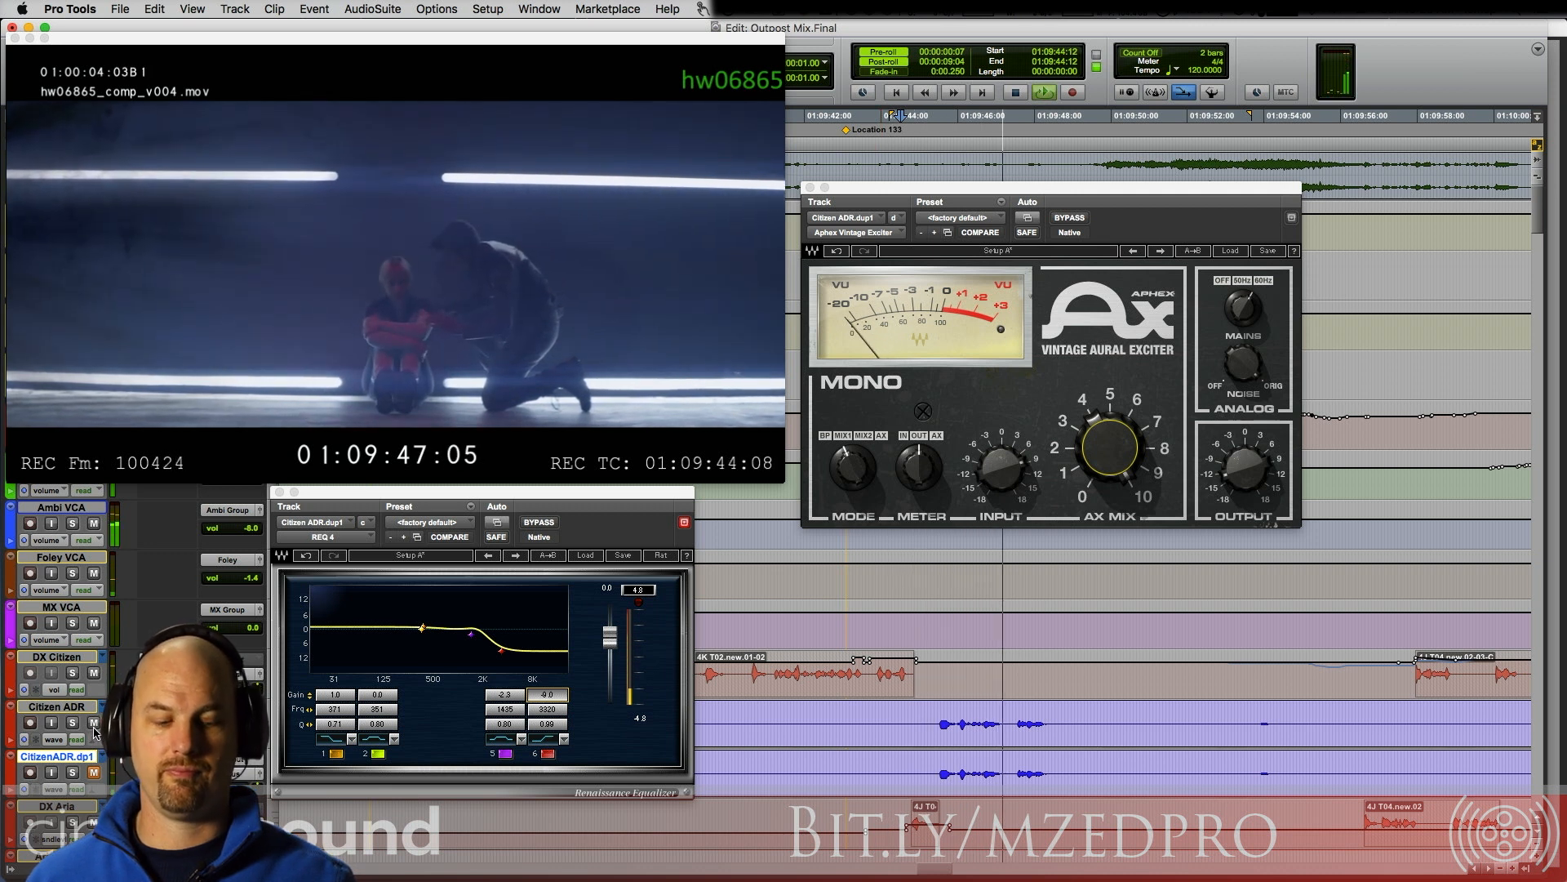
pyautogui.press('space')
# Step: Mute Citizen ADR, unmute its duplicate track Citizen ADR.dup1, and play the duplicate's line from 01:09:44:12
pyautogui.click(95, 726)
pyautogui.click(96, 774)
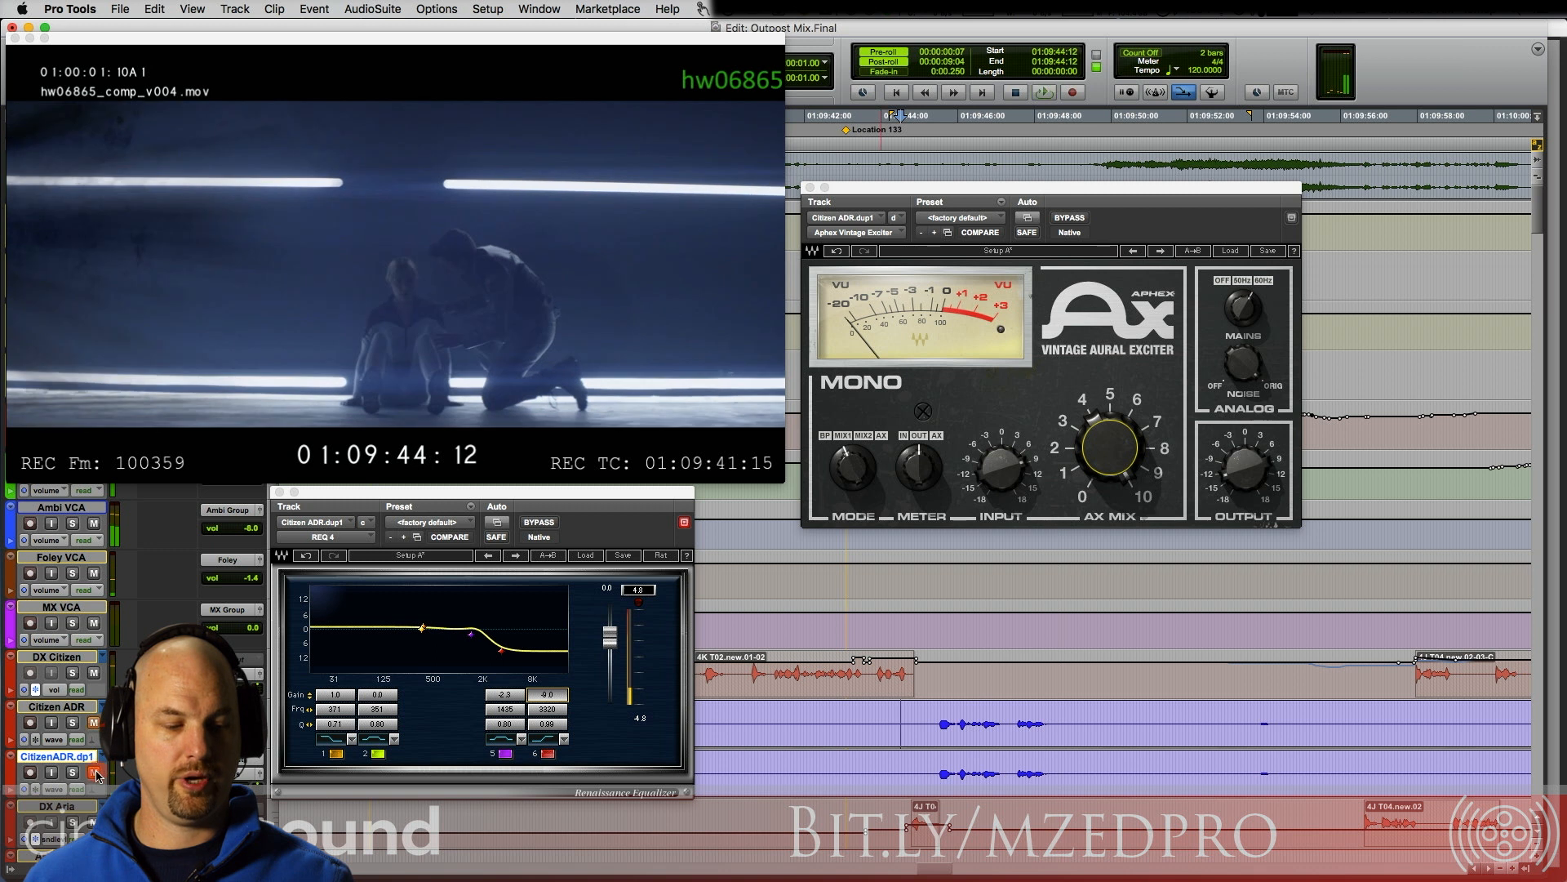
pyautogui.press('space')
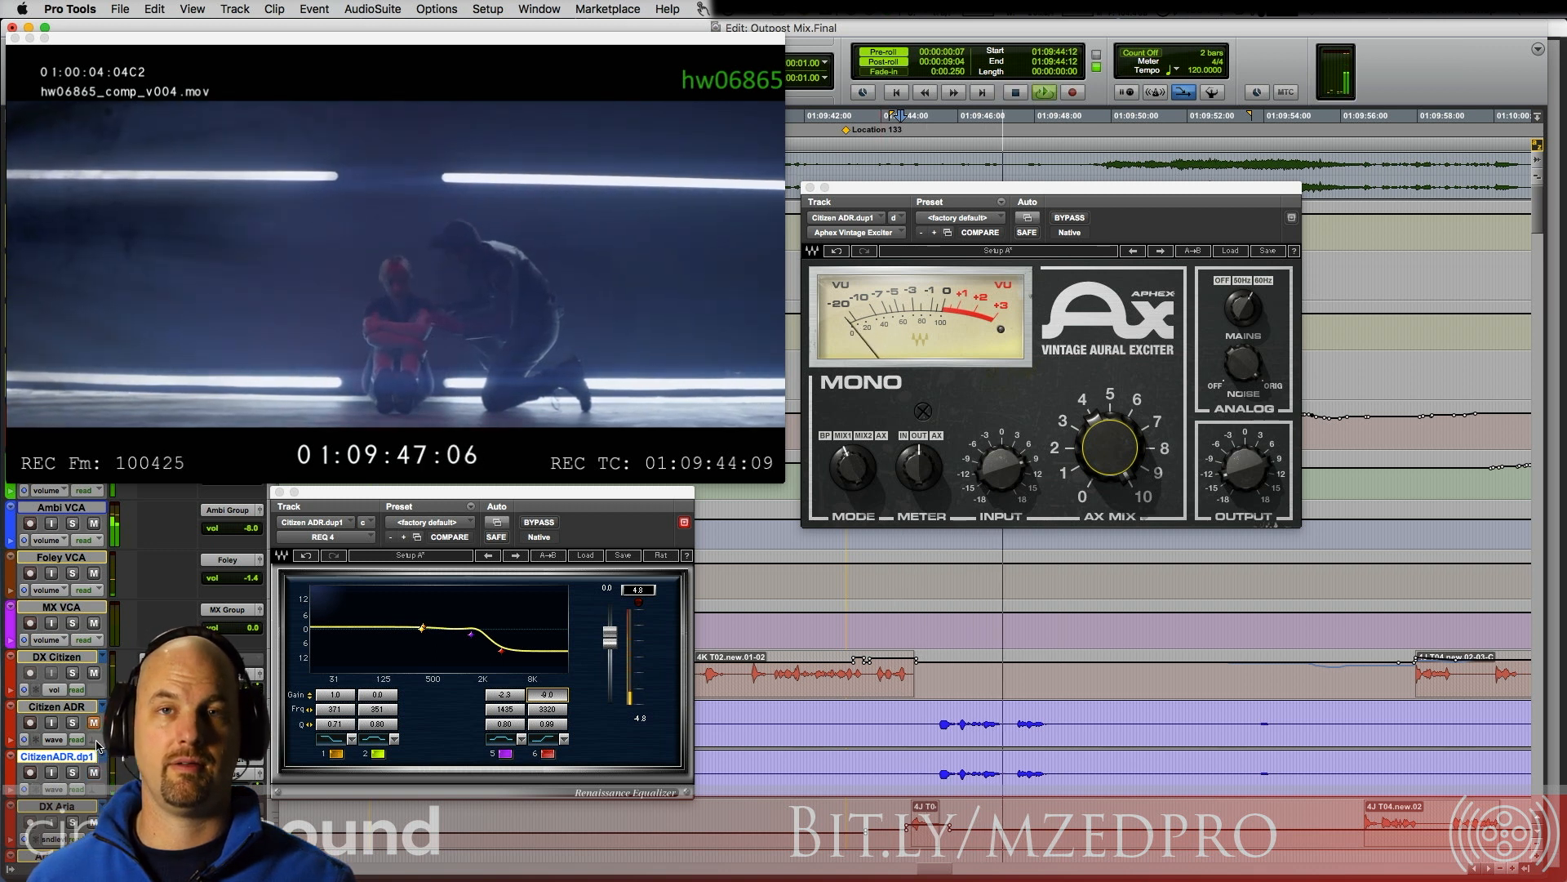
pyautogui.press('space')
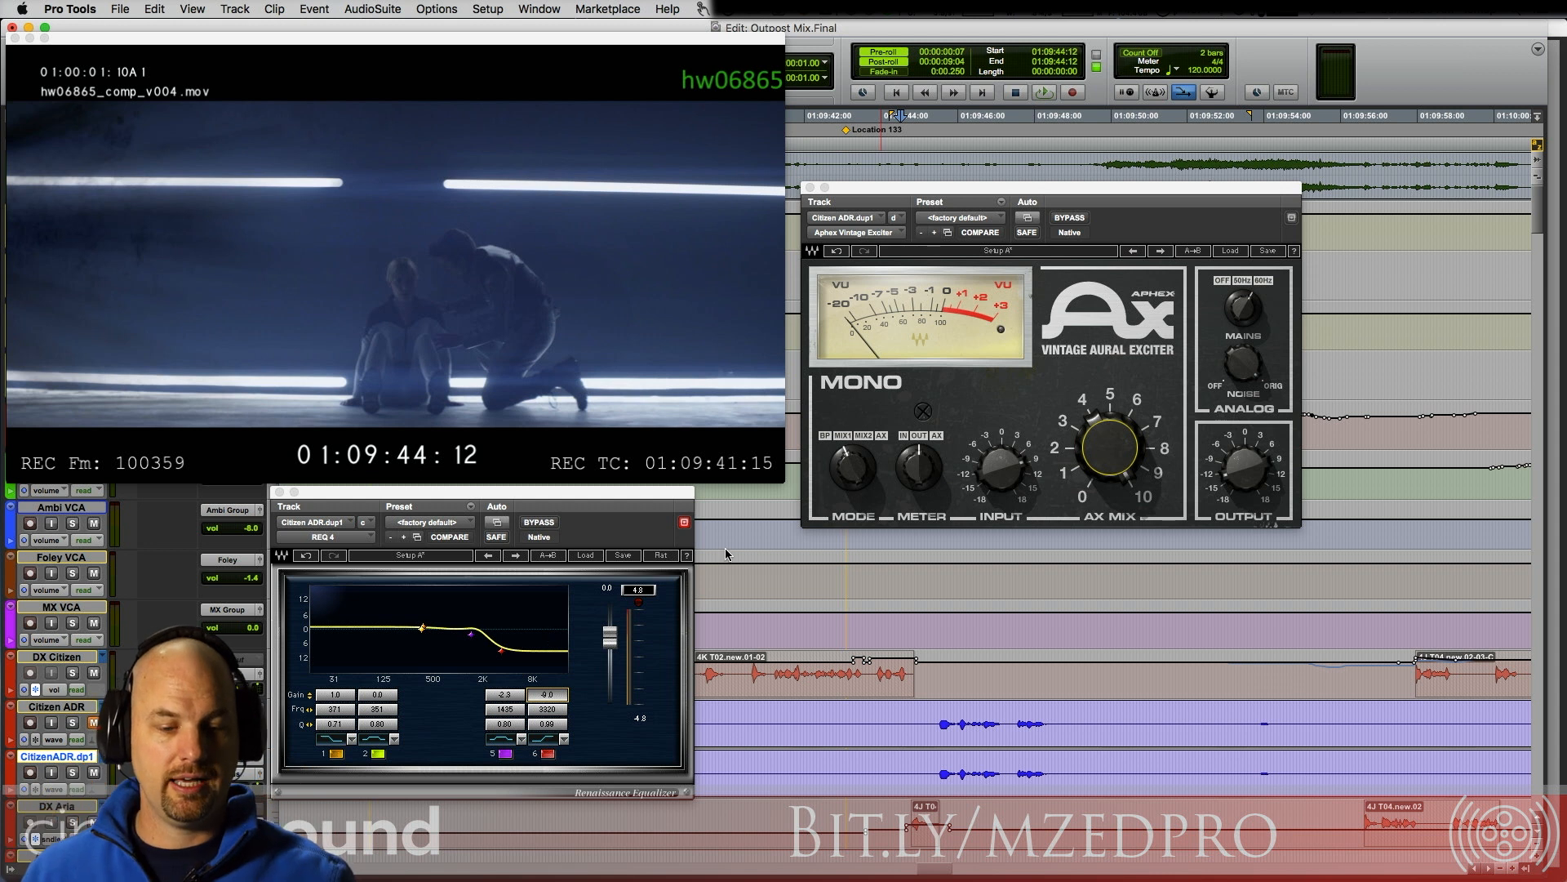
# Step: Bypass the REQ 4 equalizer on Citizen ADR.dup1, play the line without it, and re-enable the equalizer
pyautogui.click(538, 522)
pyautogui.click(539, 522)
pyautogui.press('space')
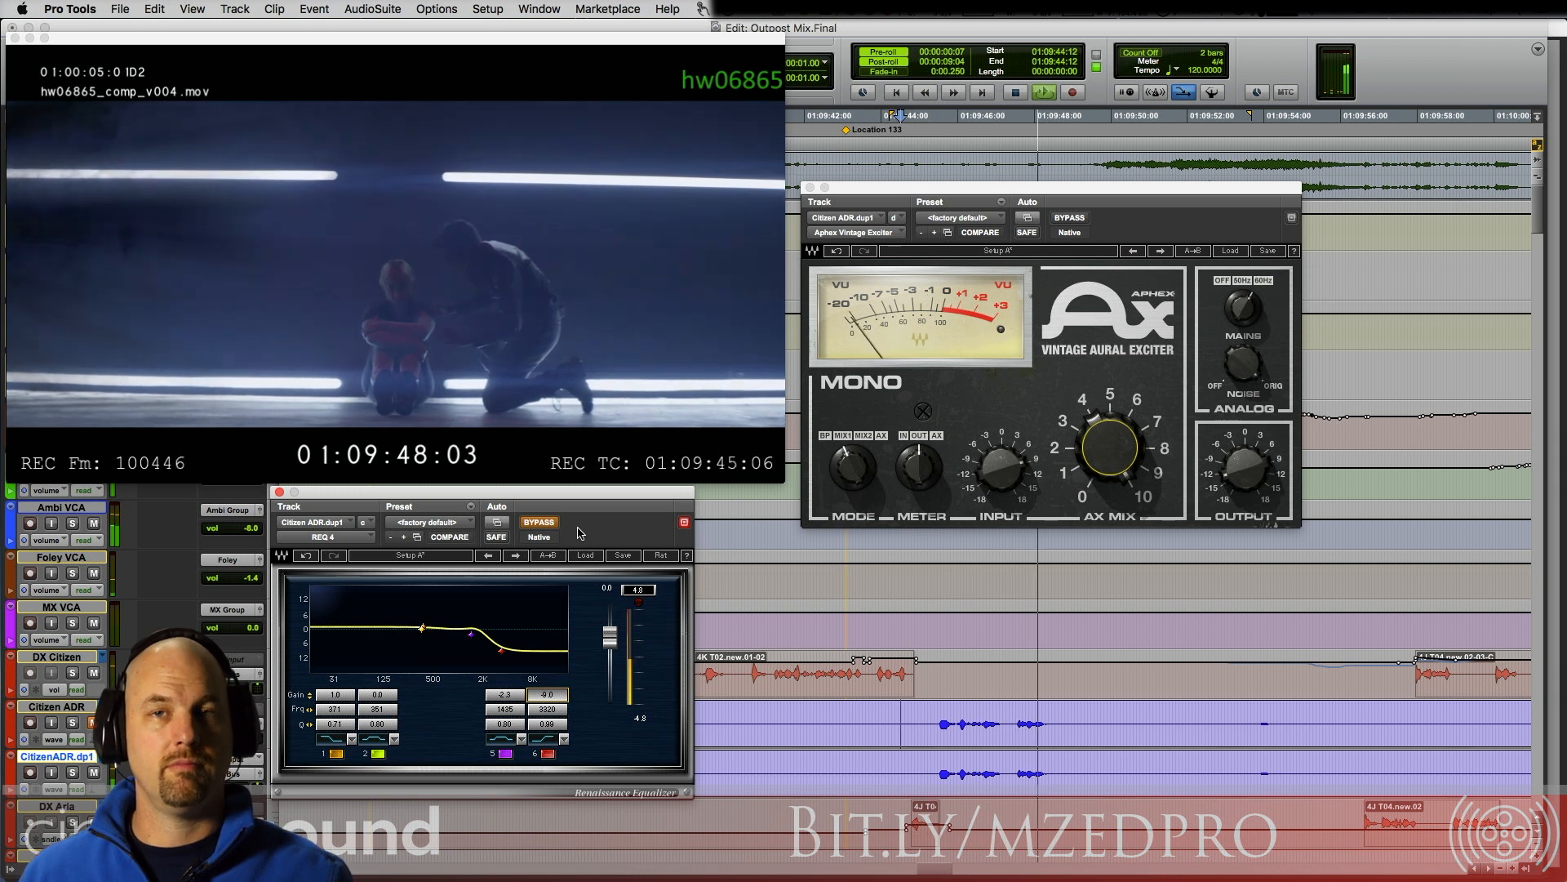
pyautogui.press('space')
pyautogui.click(548, 527)
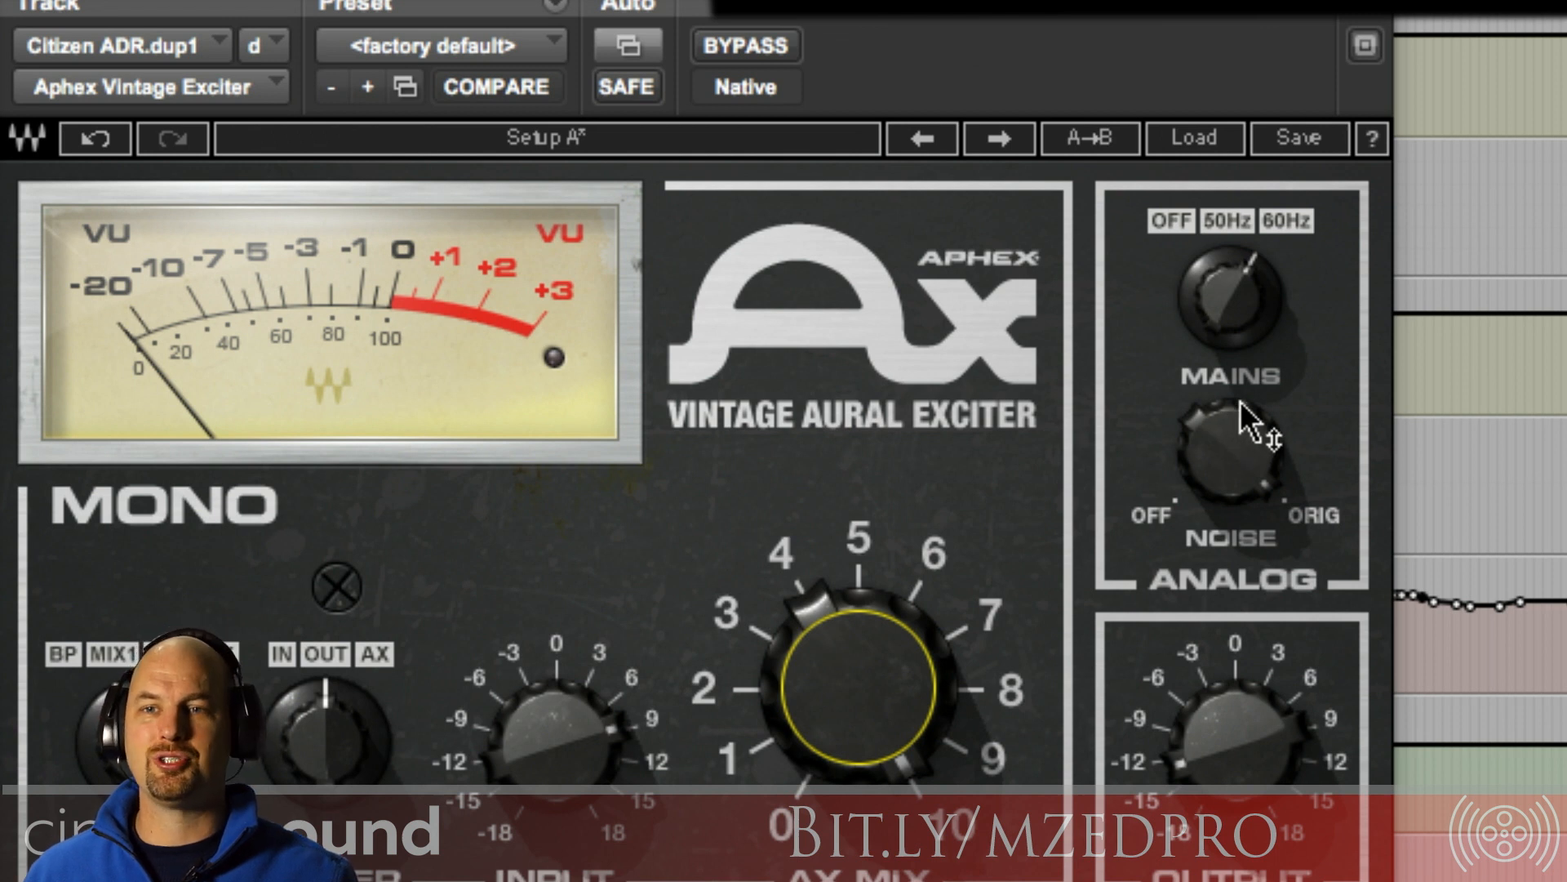
# Step: Try out the Noise and AX Mix knobs of the Aphex Vintage Exciter on Citizen ADR.dup1
pyautogui.moveTo(1269, 408)
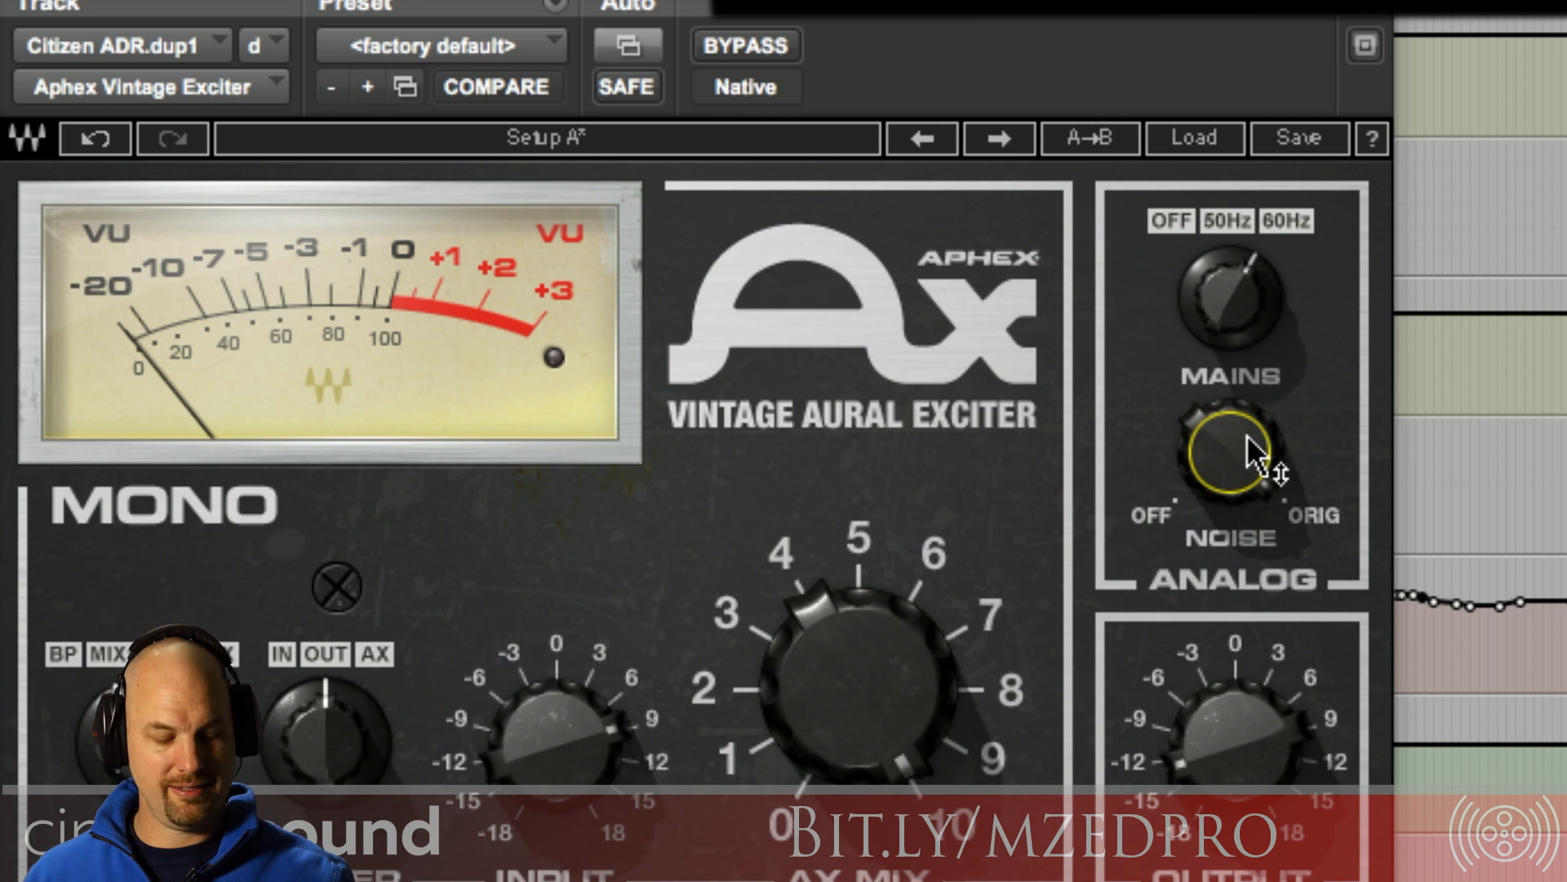
pyautogui.moveTo(1245, 441); pyautogui.dragTo(1245, 351)
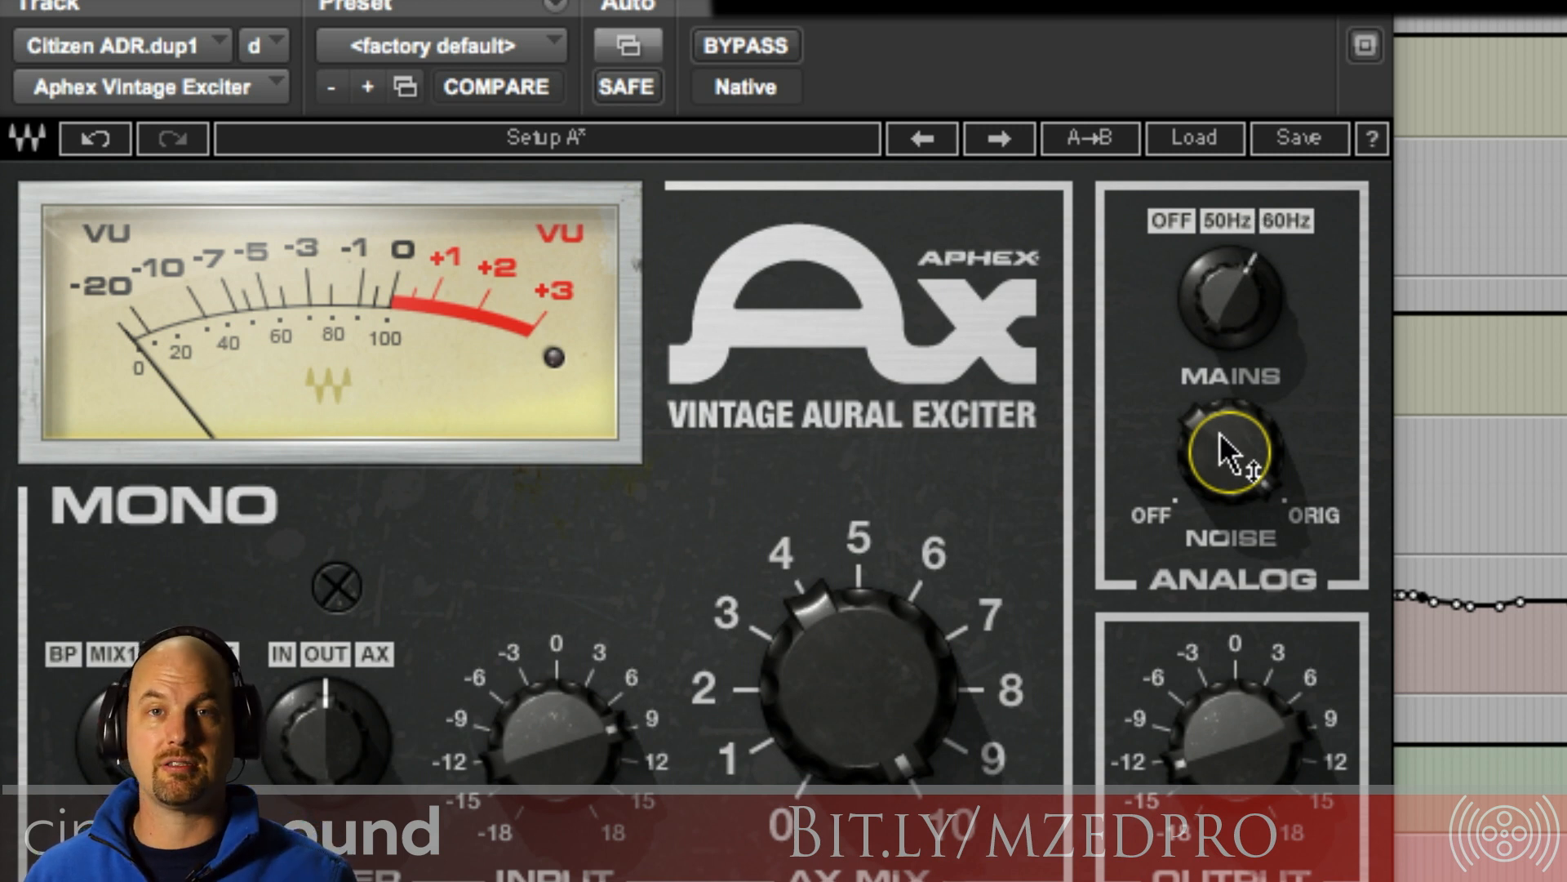
pyautogui.moveTo(1224, 448)
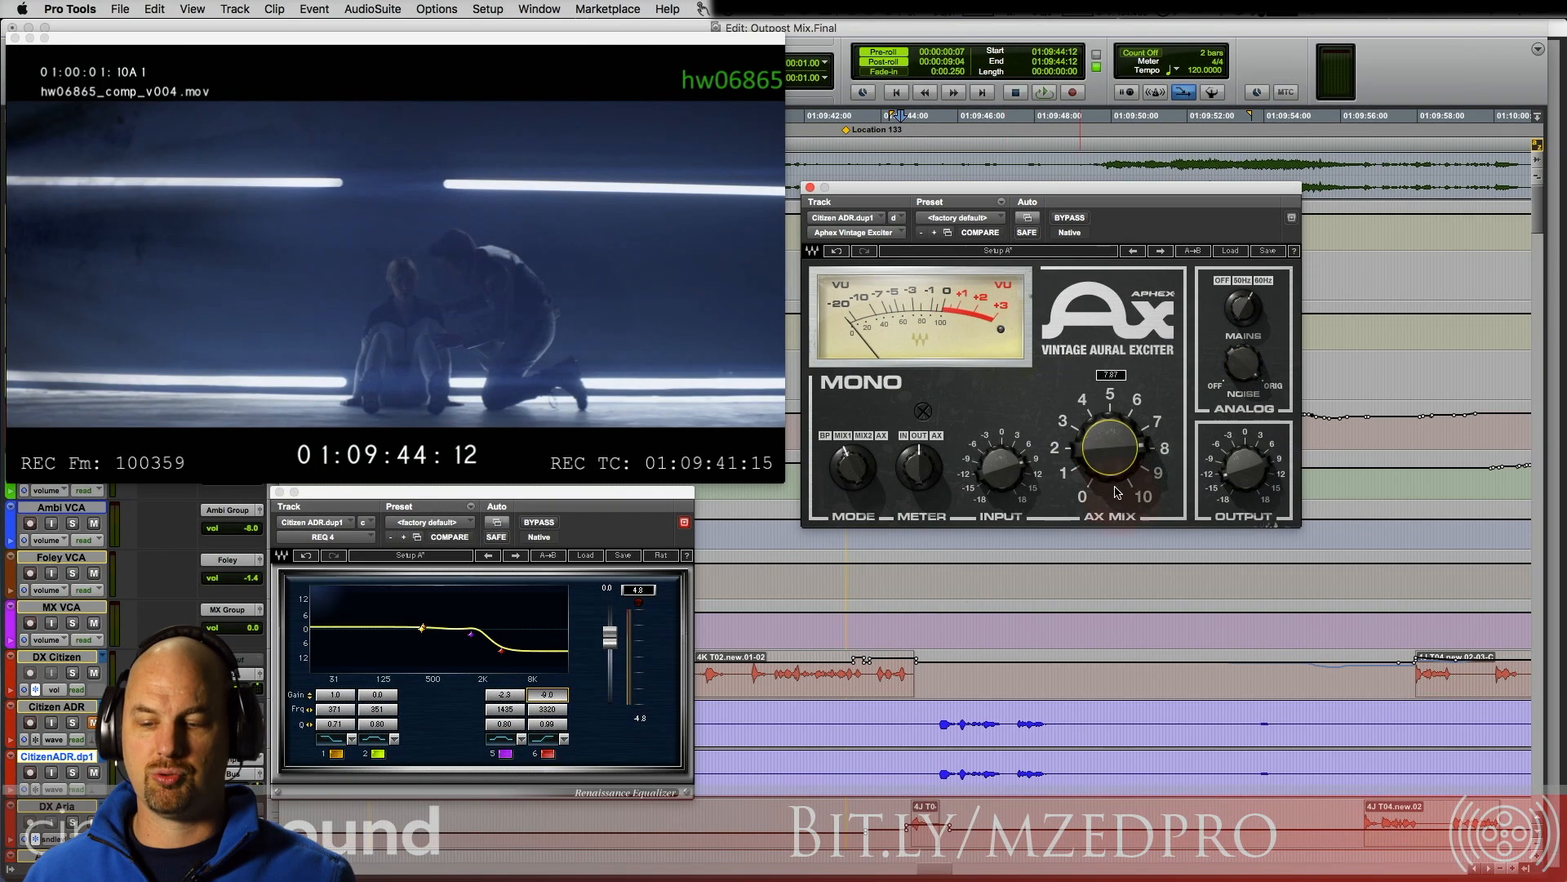
pyautogui.moveTo(1084, 467); pyautogui.dragTo(1095, 535)
pyautogui.moveTo(1081, 454)
pyautogui.mouseDown()
pyautogui.moveTo(1130, 644)
pyautogui.moveTo(1114, 376)
pyautogui.moveTo(1201, 265)
pyautogui.mouseUp()
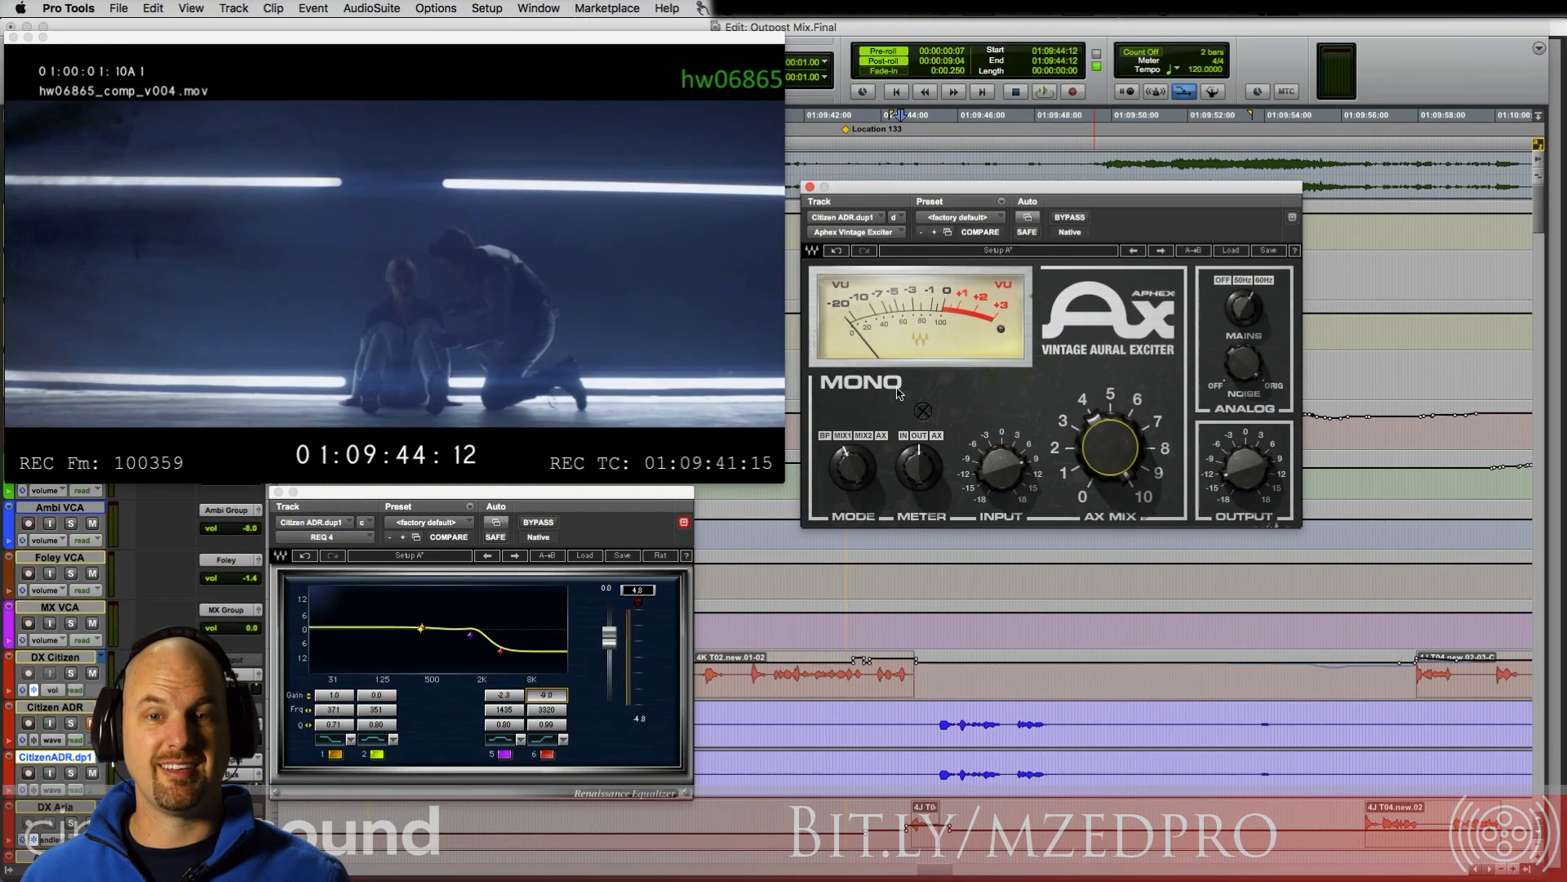
# Step: Switch the Aphex Vintage Exciter's mode to MIX2 and play the ADR line twice to judge its sound
pyautogui.click(864, 438)
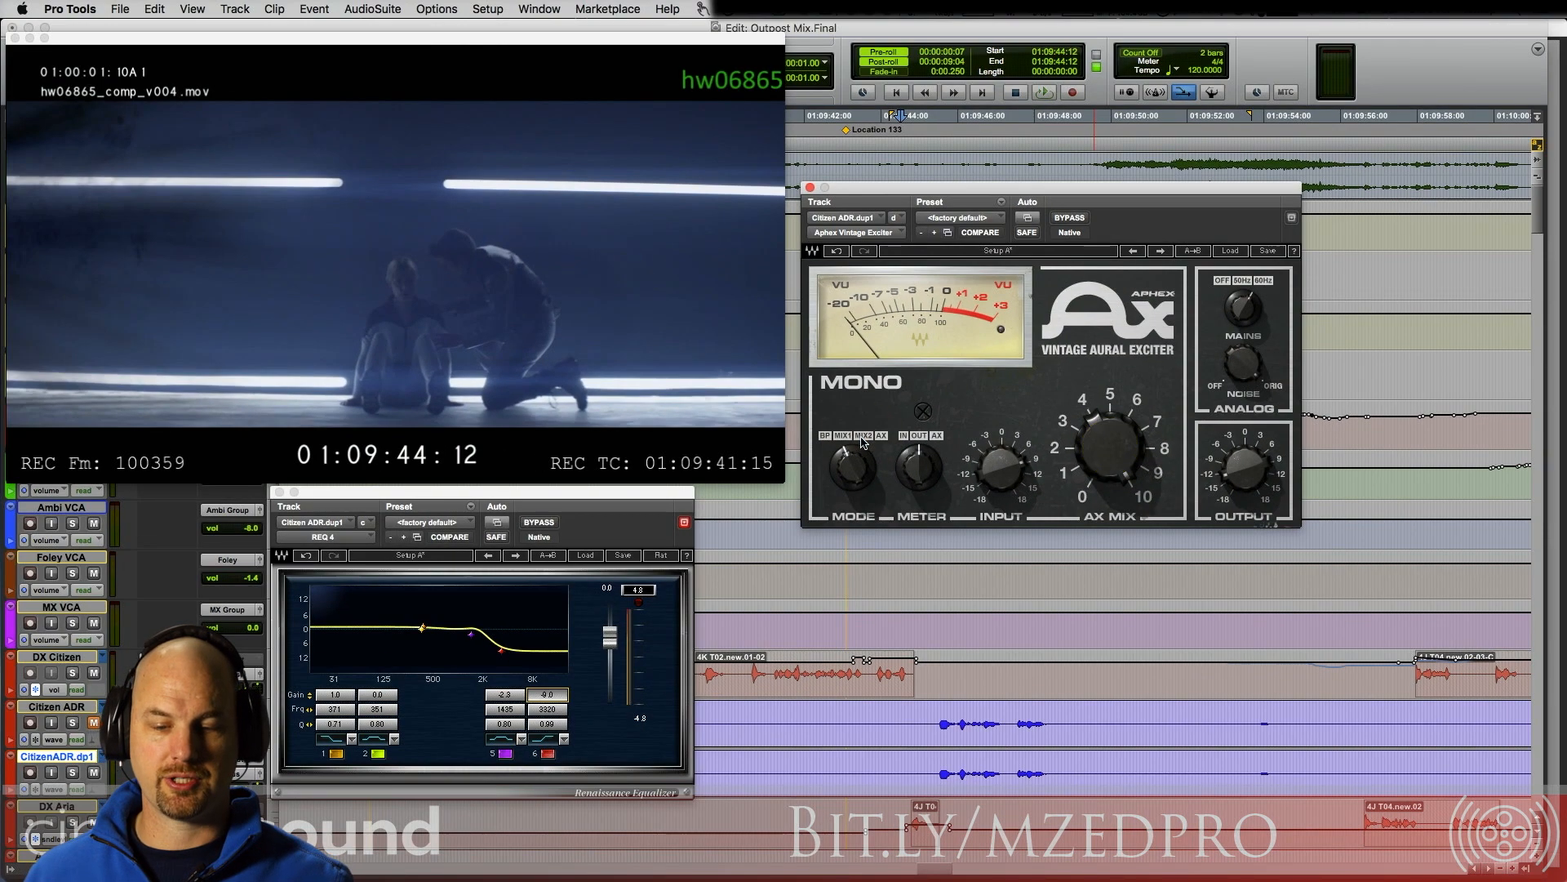
pyautogui.click(864, 437)
pyautogui.press('space')
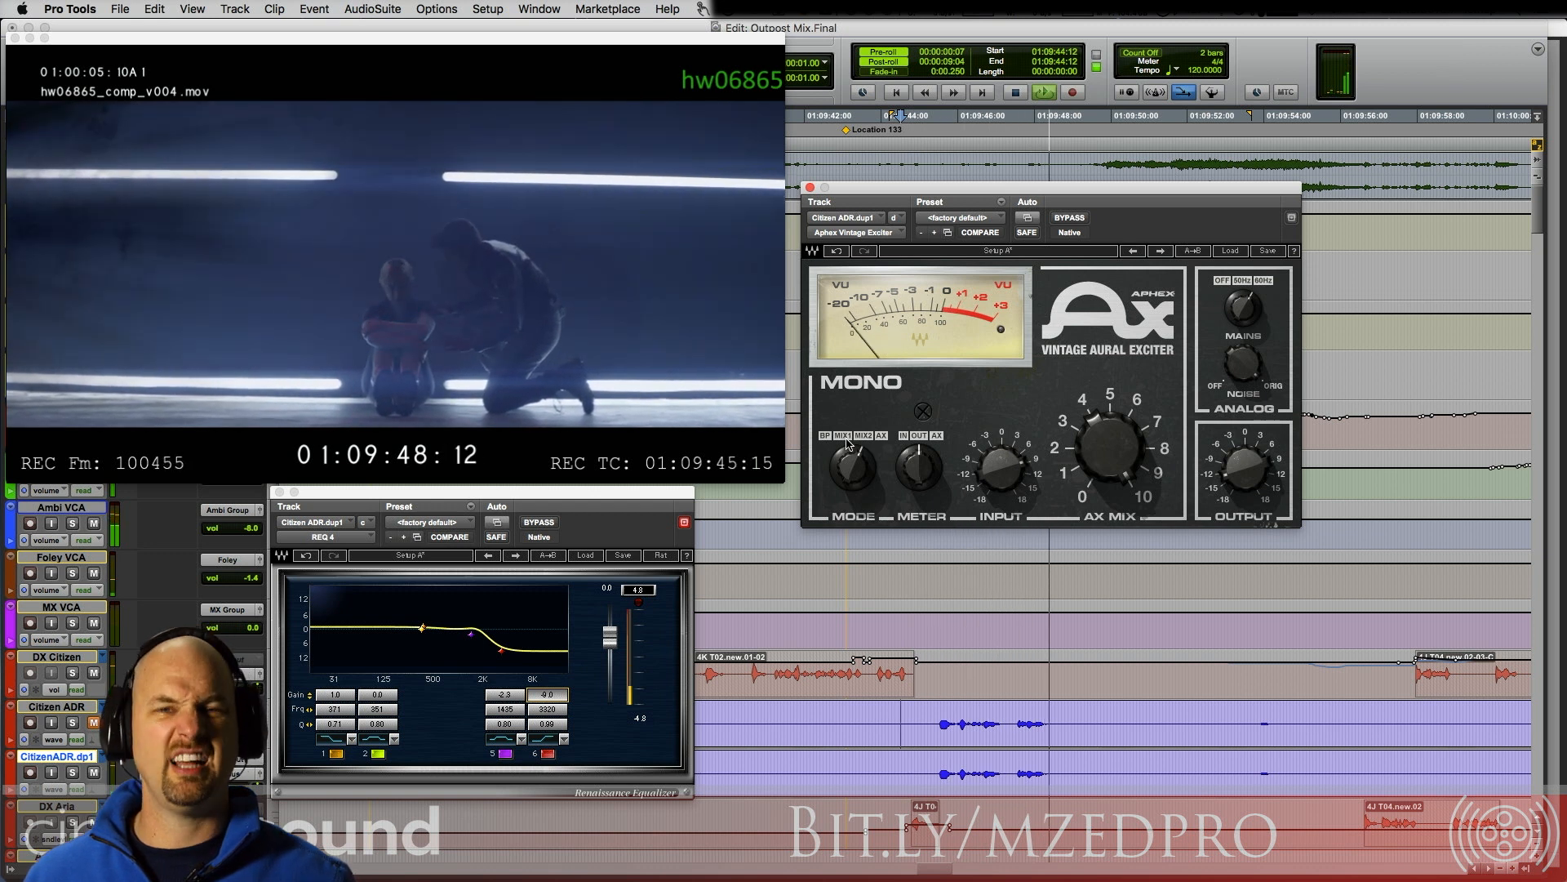
pyautogui.press('space')
pyautogui.press('space')
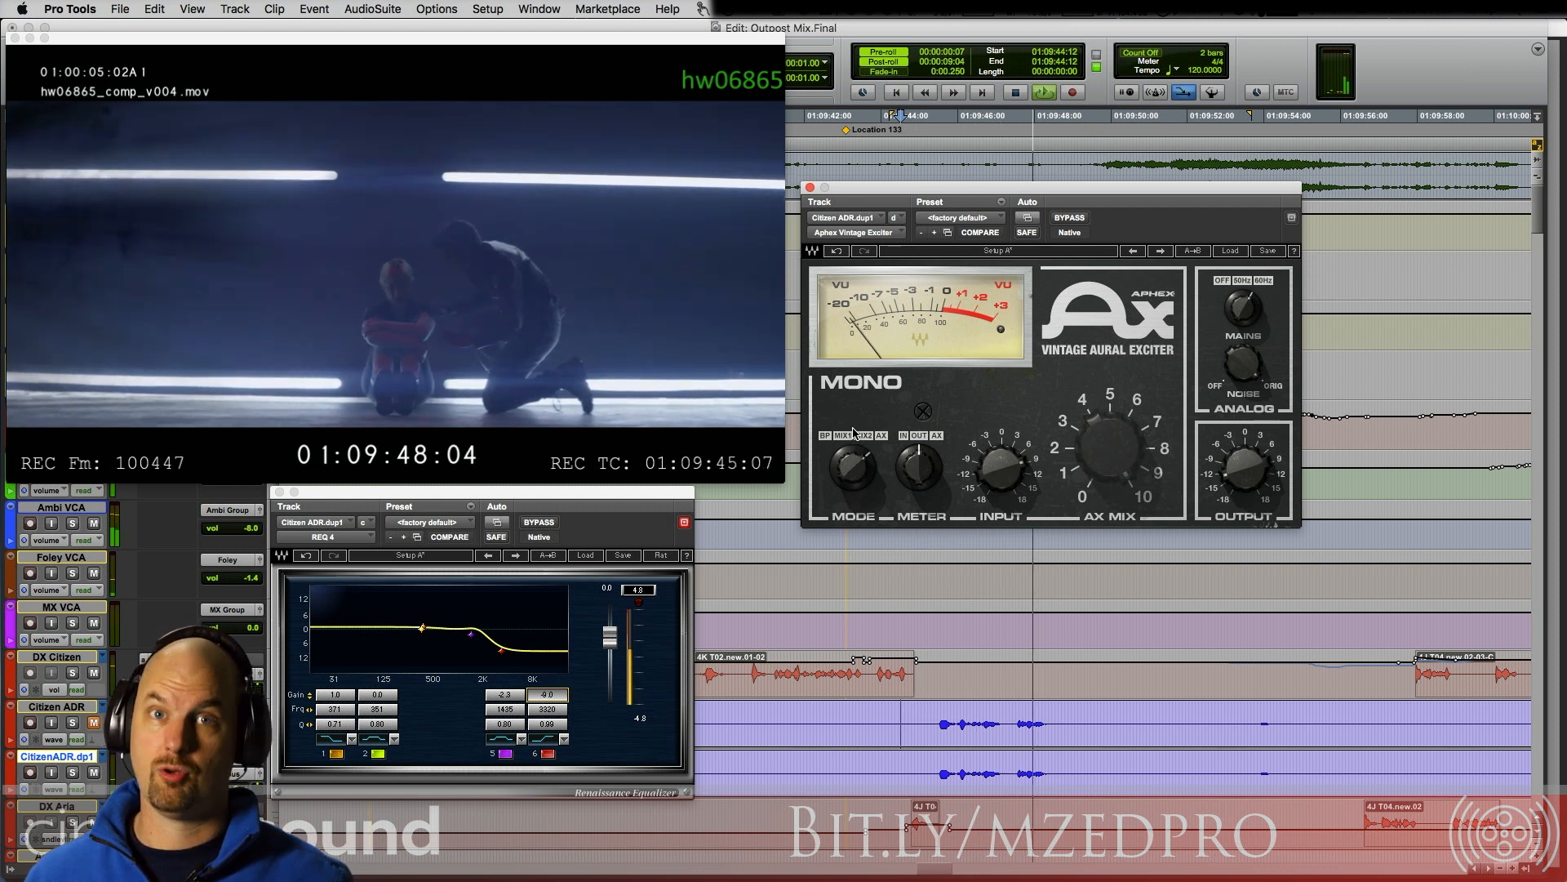
pyautogui.press('space')
# Step: Set the Aphex Vintage Exciter's mode back to MIX1 and play the ADR line for comparison
pyautogui.click(841, 436)
pyautogui.press('space')
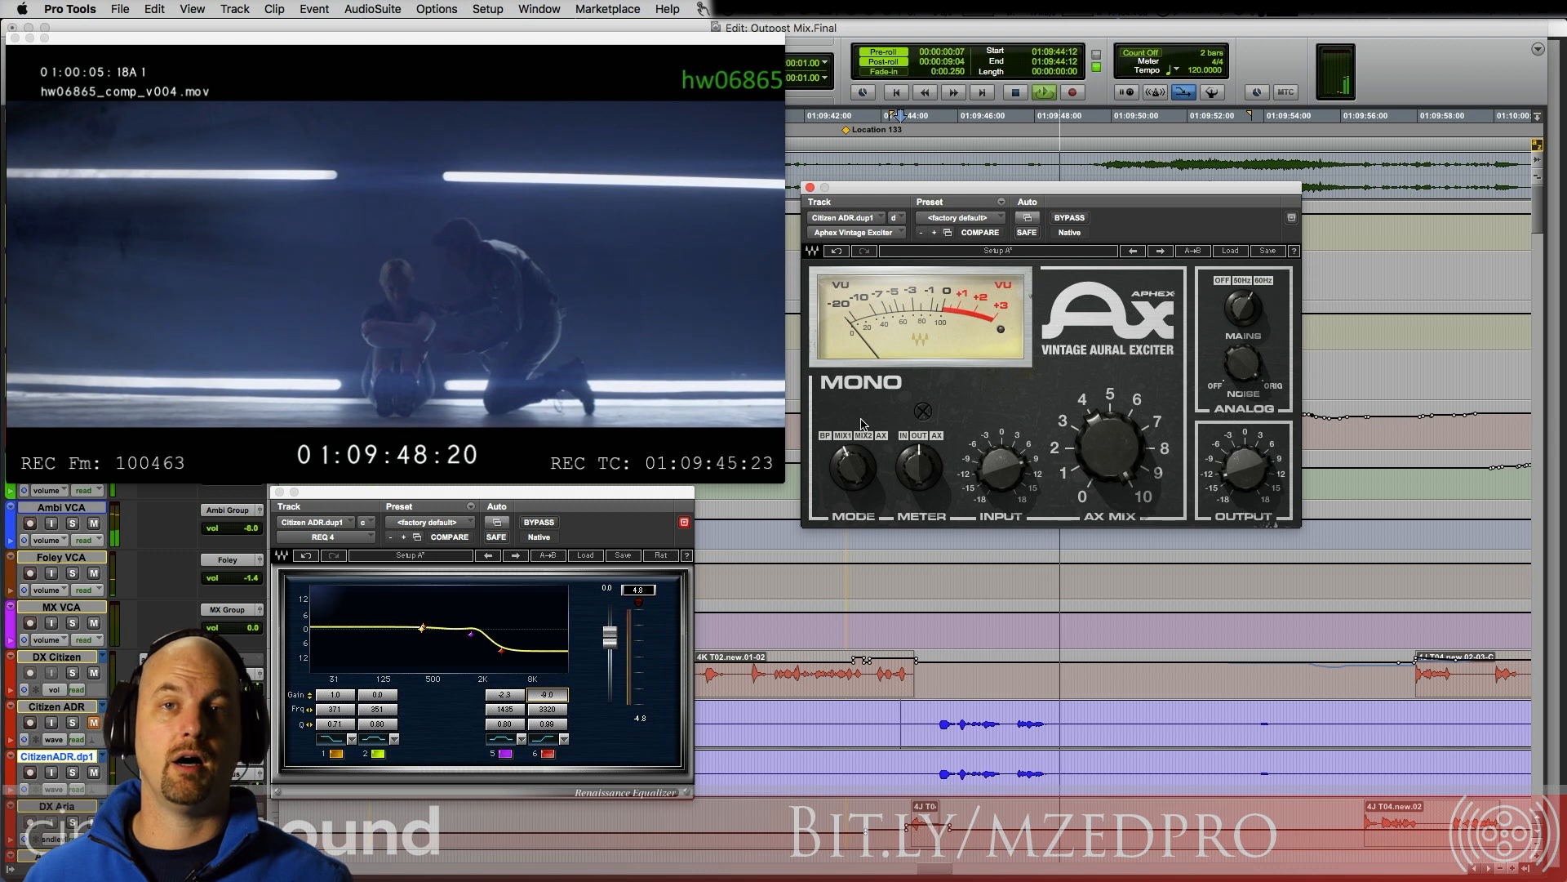
pyautogui.press('space')
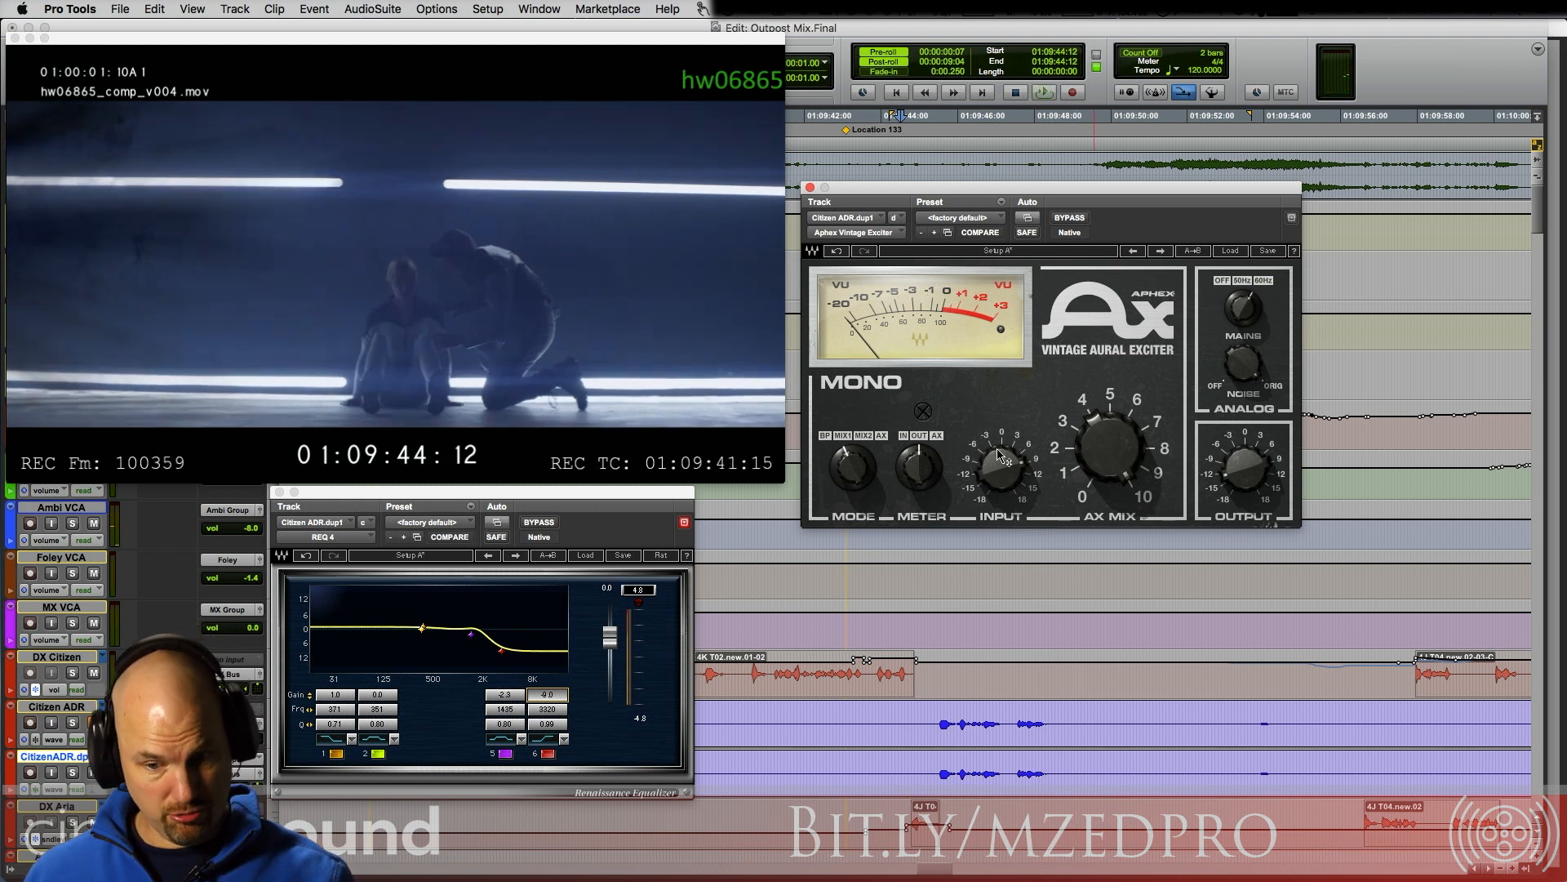
# Step: Set the Aphex Vintage Exciter's input level to 9.0 and play the ADR line with it
pyautogui.moveTo(1030, 483); pyautogui.dragTo(1032, 461)
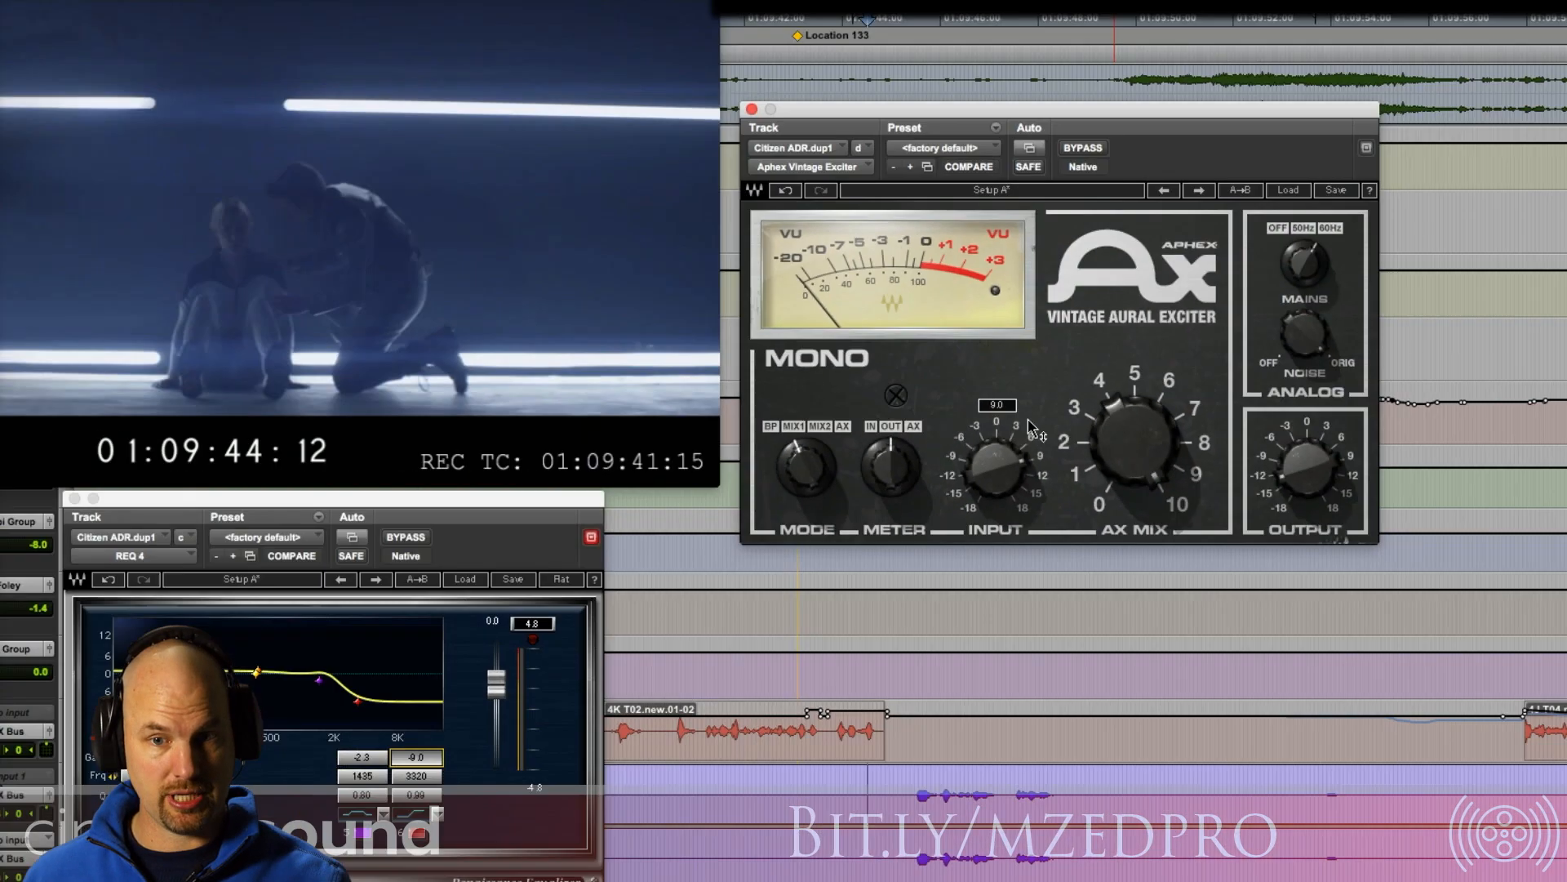
pyautogui.press('space')
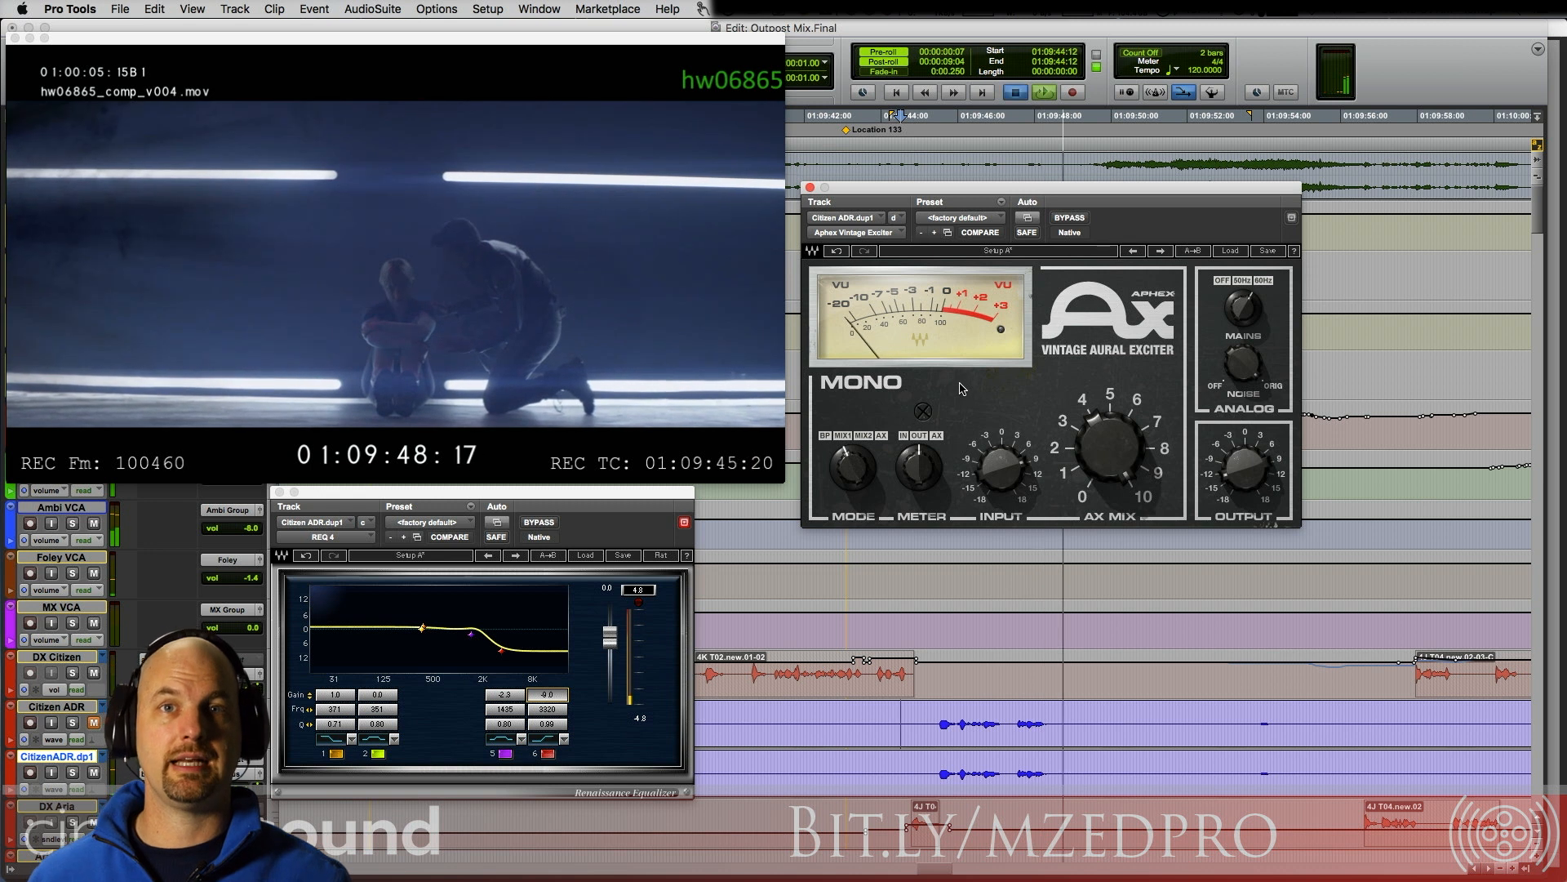
pyautogui.press('space')
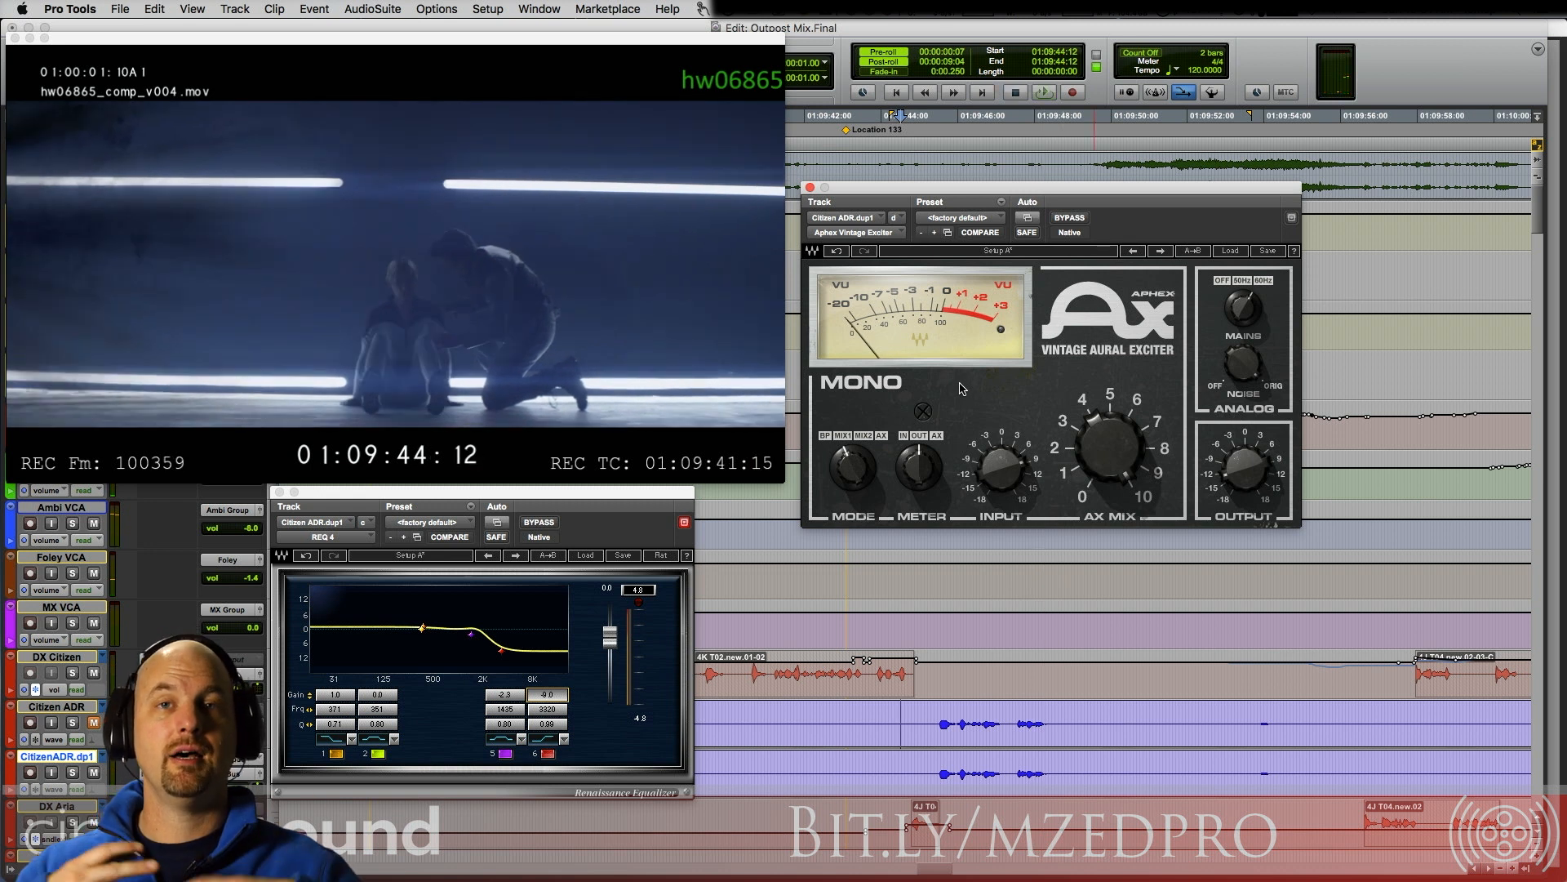